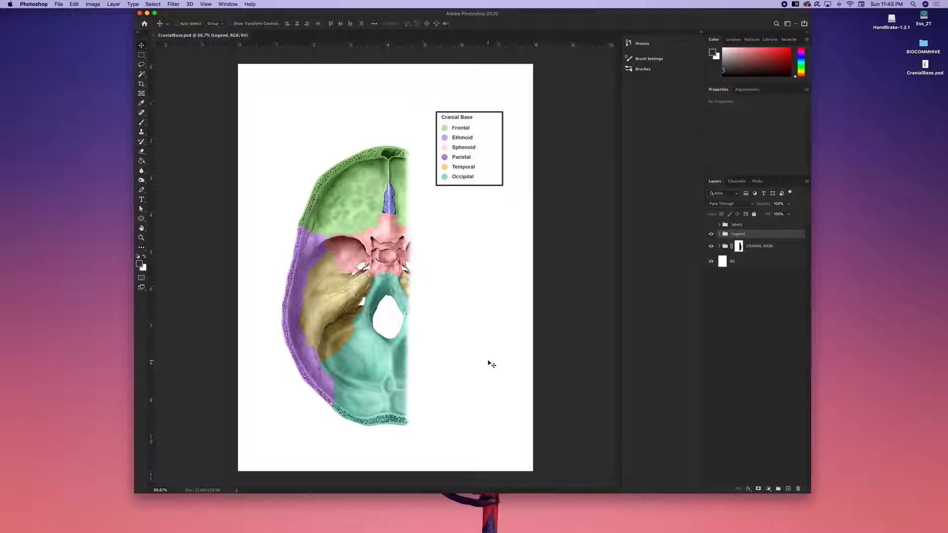
- Open the Image menu to reach the Image Size command
click(93, 4)
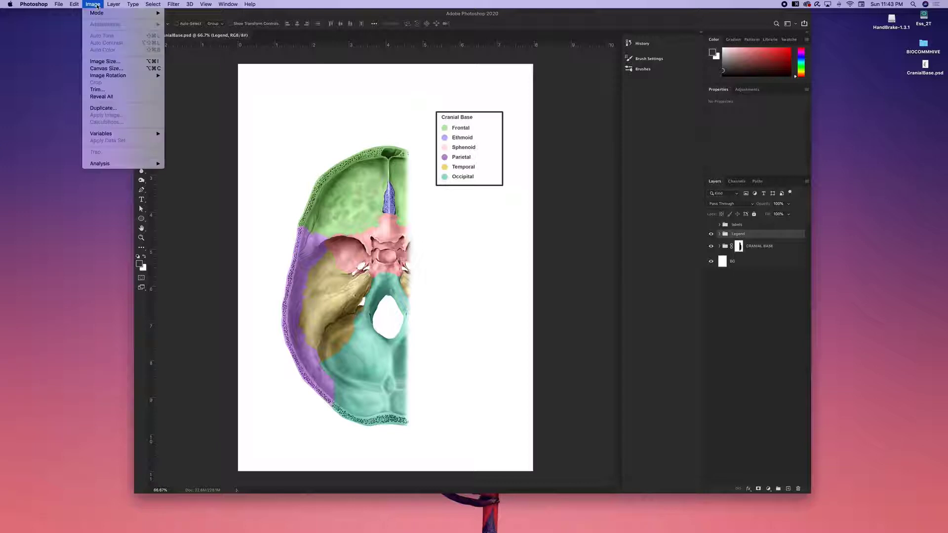
- In Image Size, turn off Resample and set resolution to 72 pixels/inch, keeping centimeters
click(113, 63)
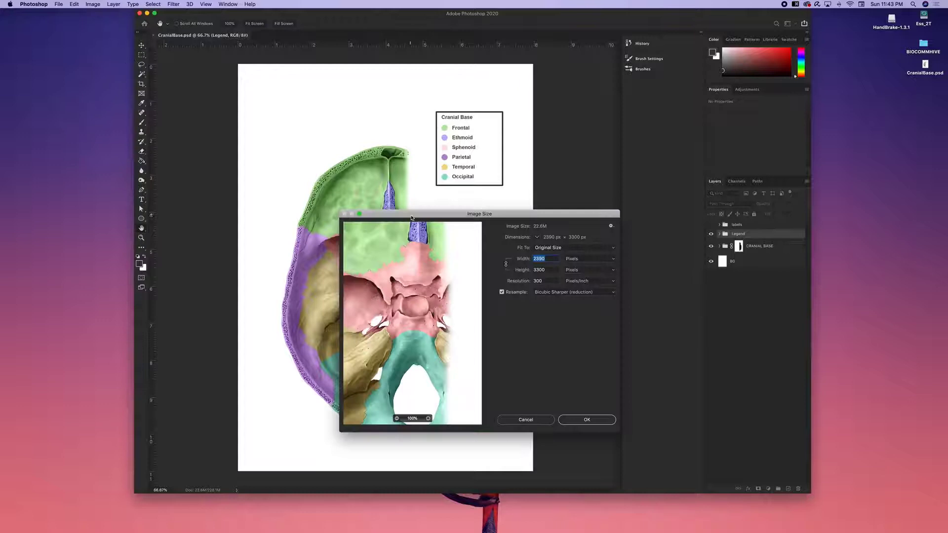
drag(408, 209, 333, 178)
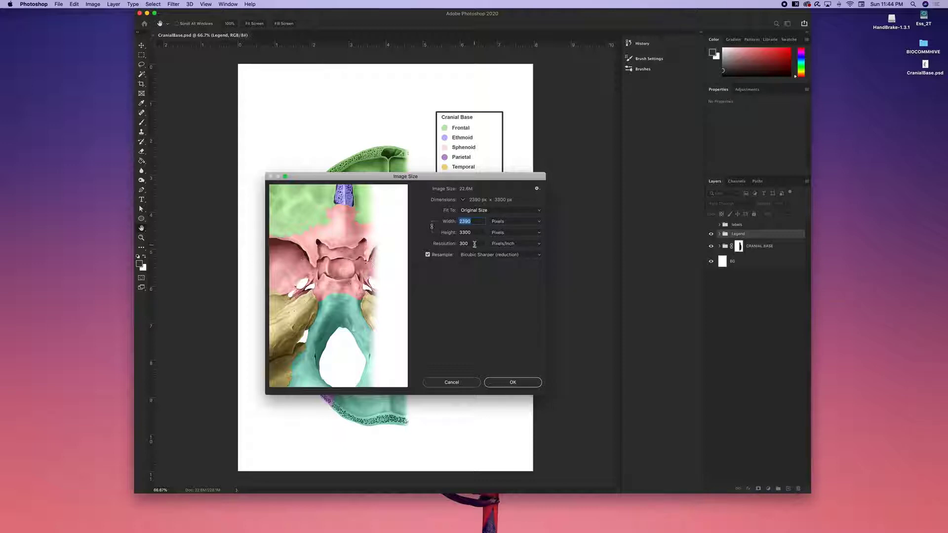
click(476, 244)
click(427, 255)
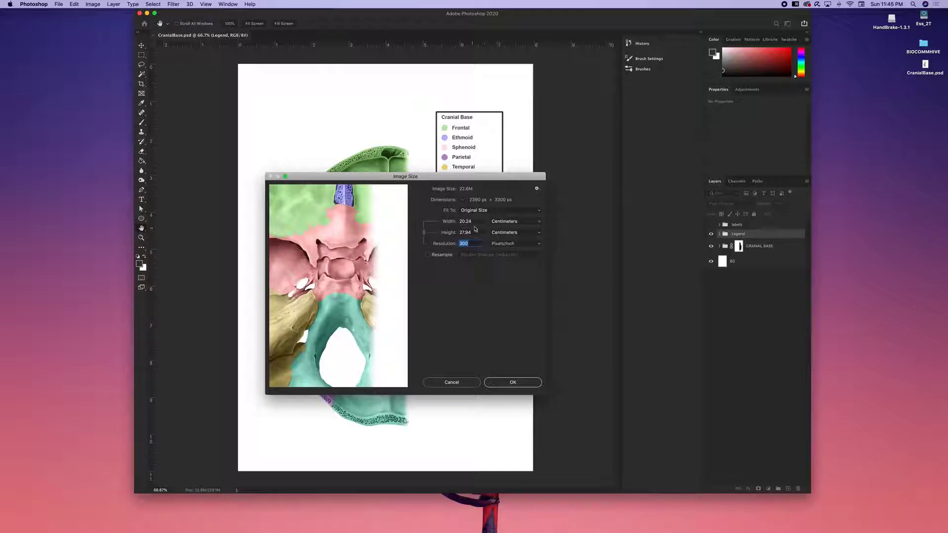
click(509, 228)
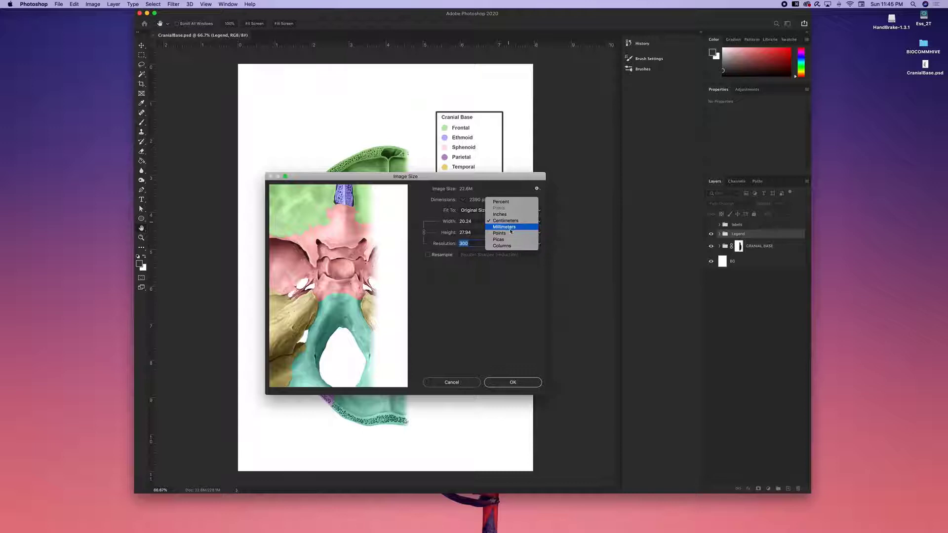
click(486, 284)
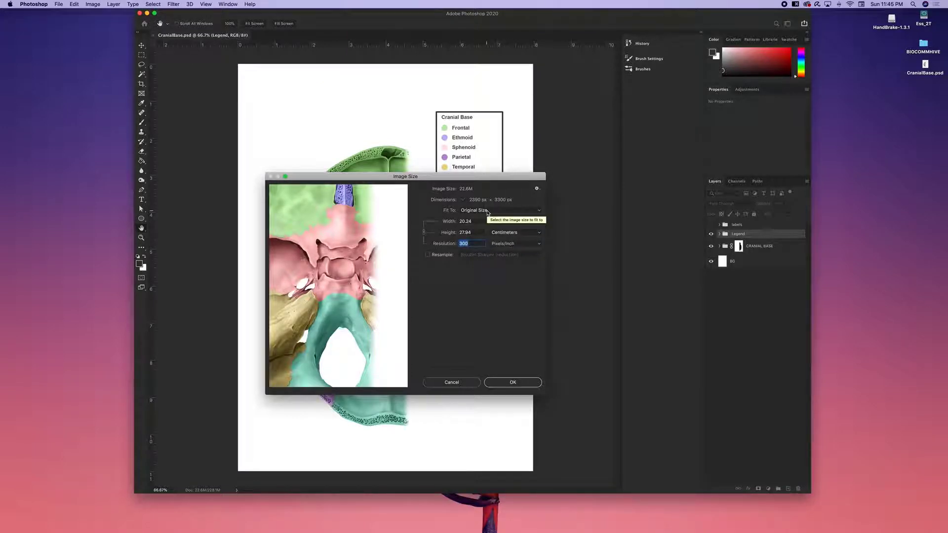
text(72)
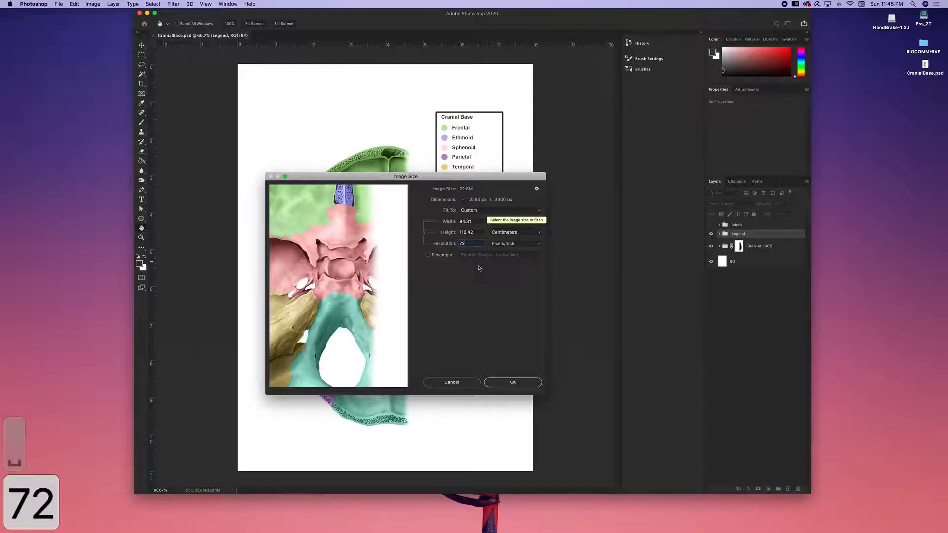
click(514, 232)
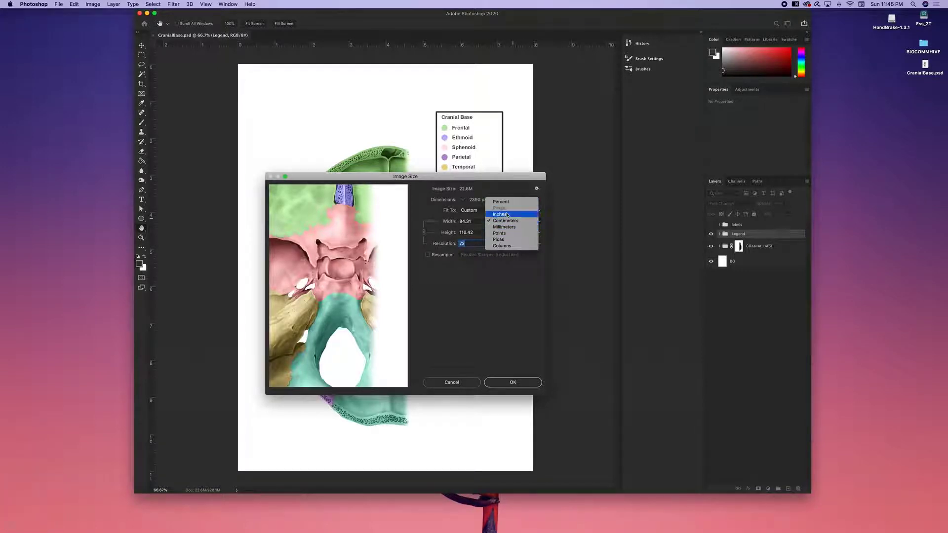
- Turn resampling back on and switch the width and height units to pixels
click(505, 220)
click(454, 256)
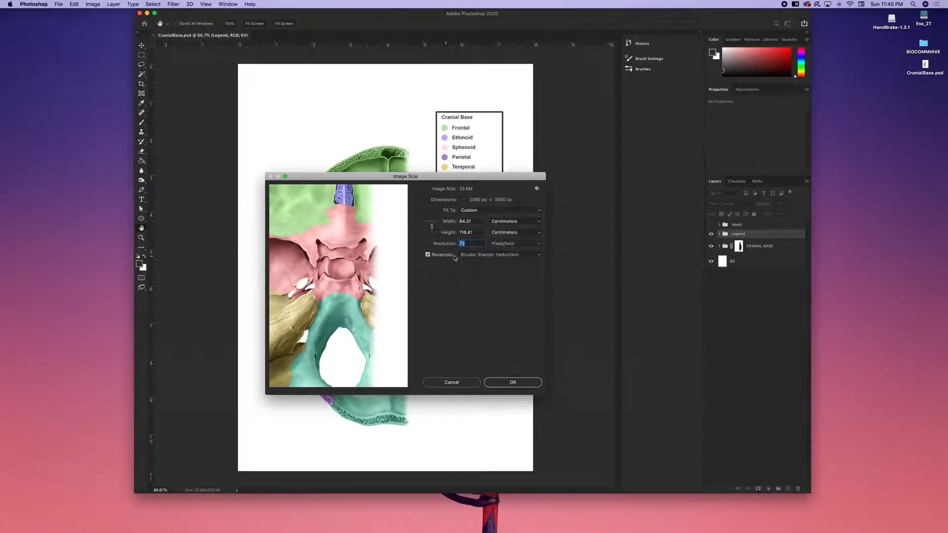
click(514, 221)
click(508, 211)
- Set height to 2000 px (1448 wide) with Bicubic Sharper (reduction) and apply
click(477, 233)
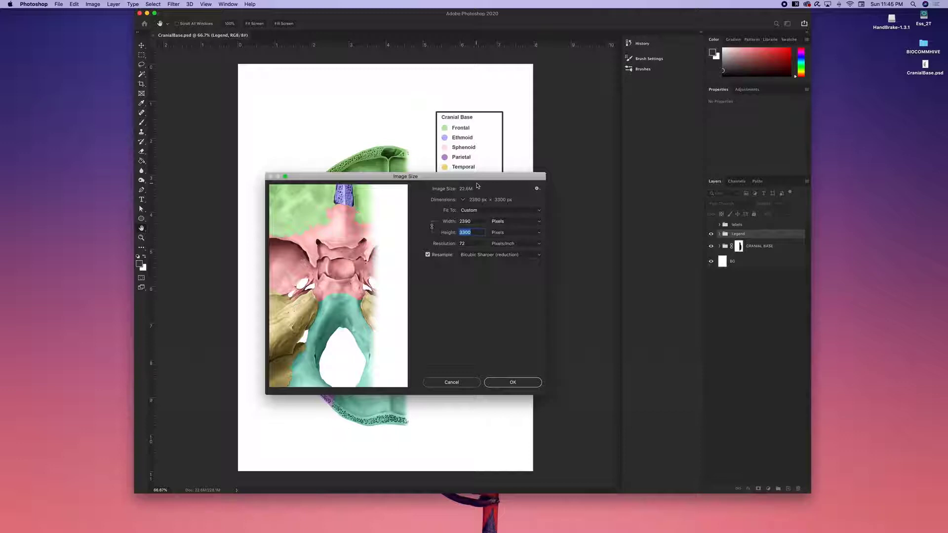
text(200)
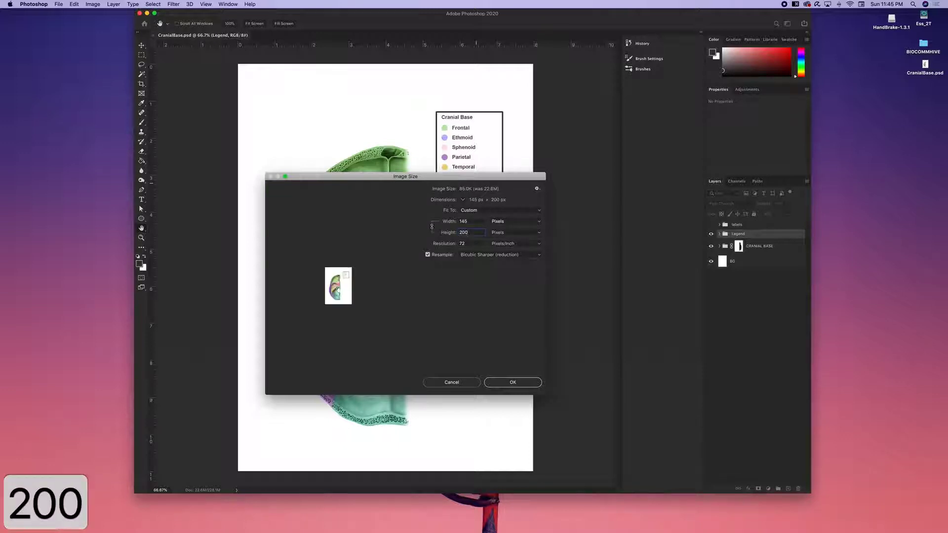
text(0)
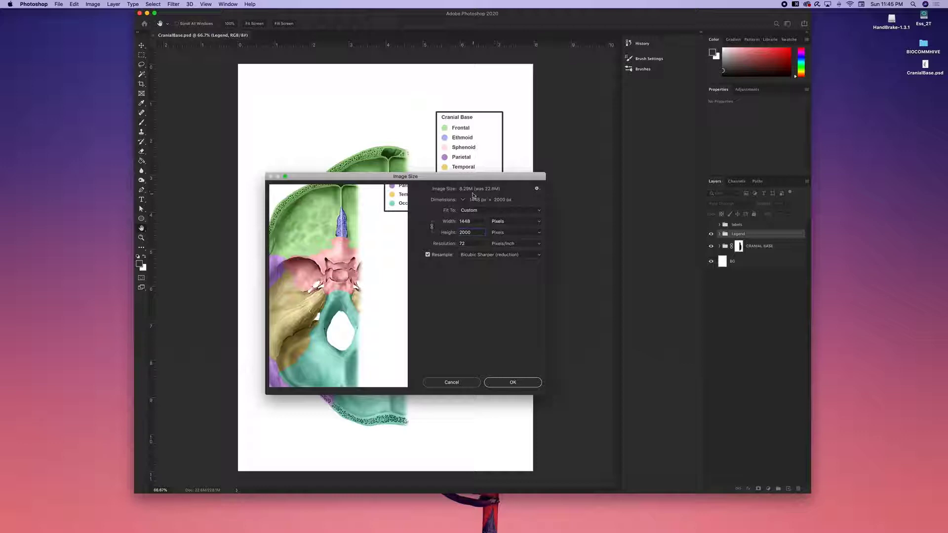
key(super+a)
click(481, 255)
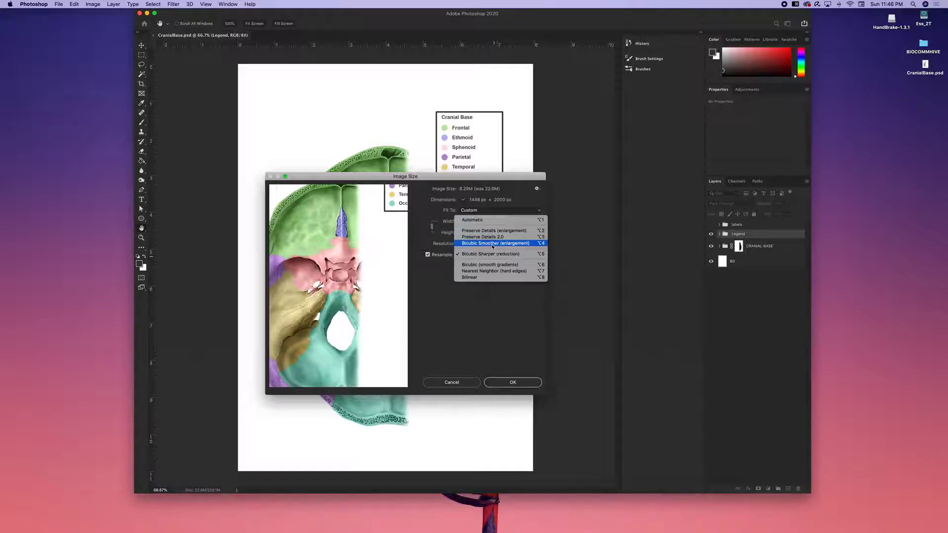
click(483, 296)
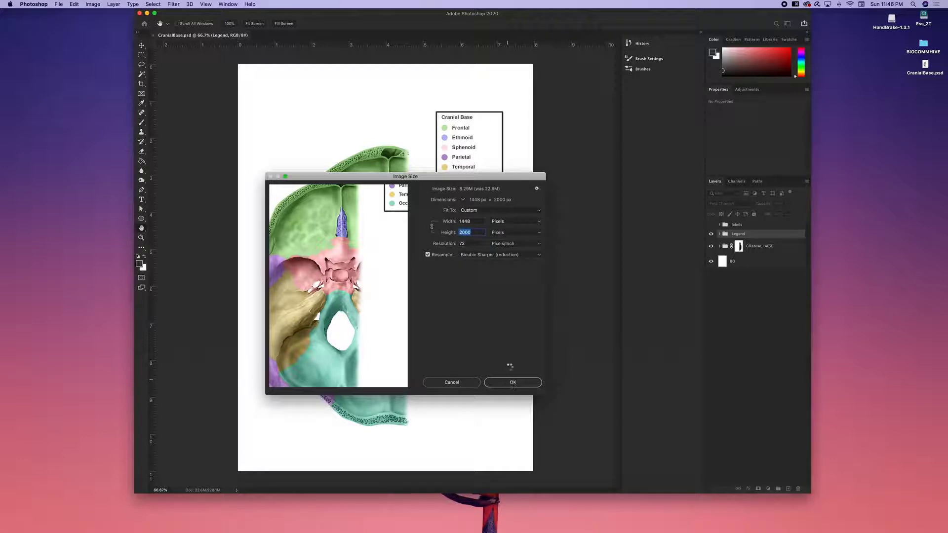
key(Return)
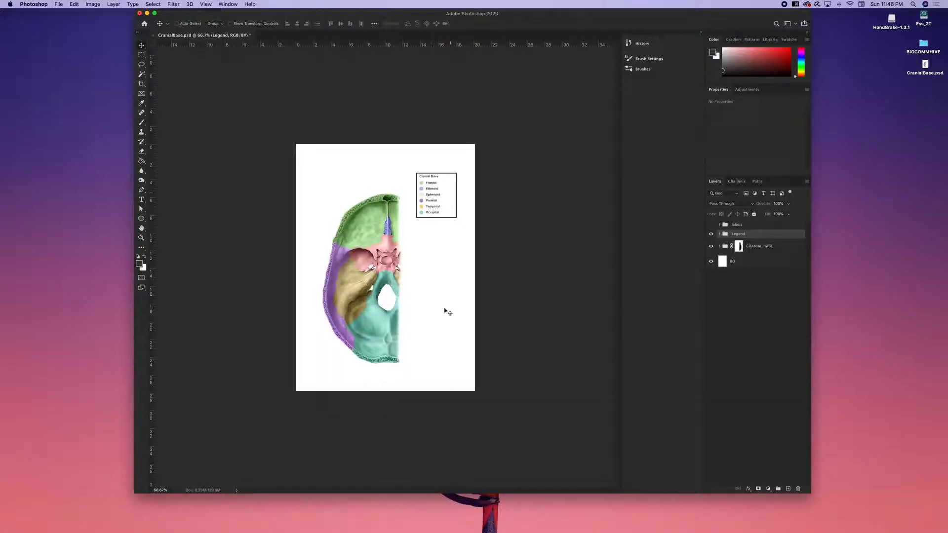
- Save over CranialBase.psd on the desktop in Photoshop format, replacing the existing file
click(59, 4)
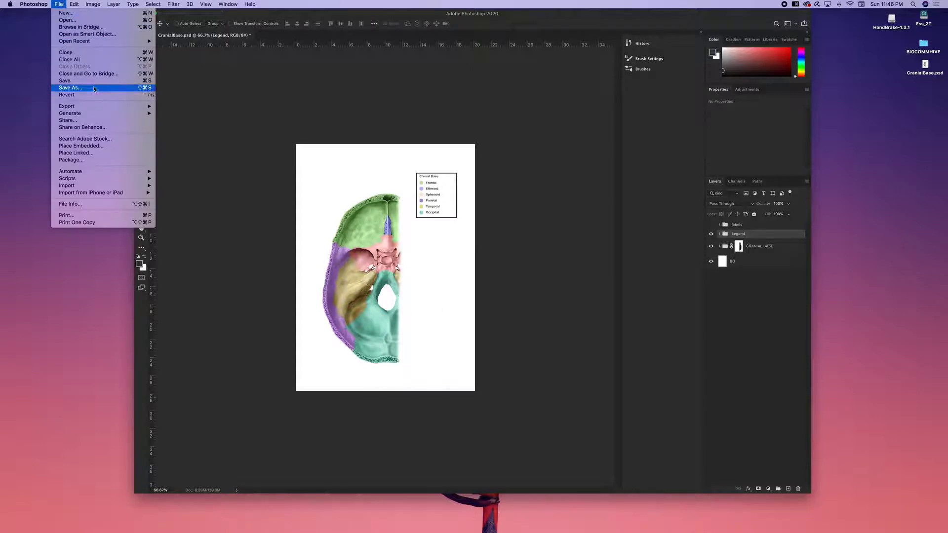
click(74, 89)
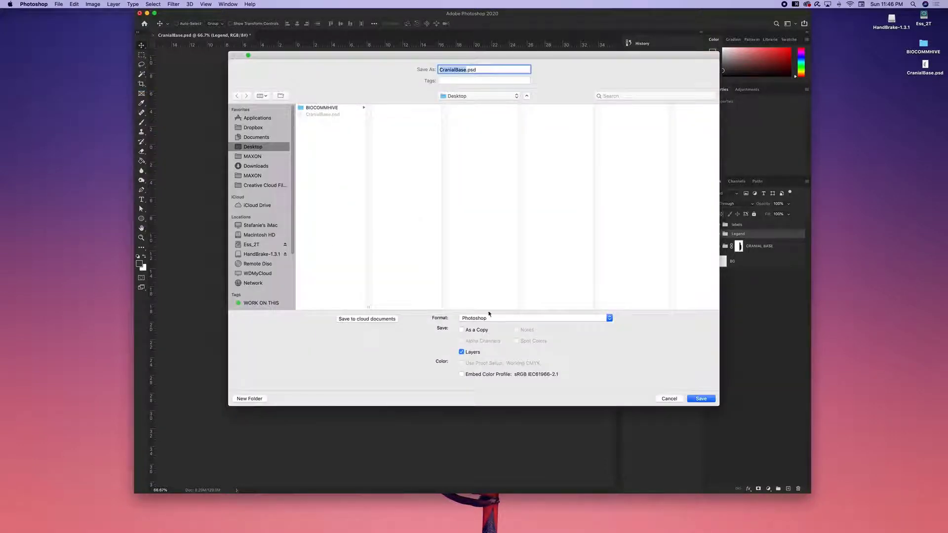
click(489, 318)
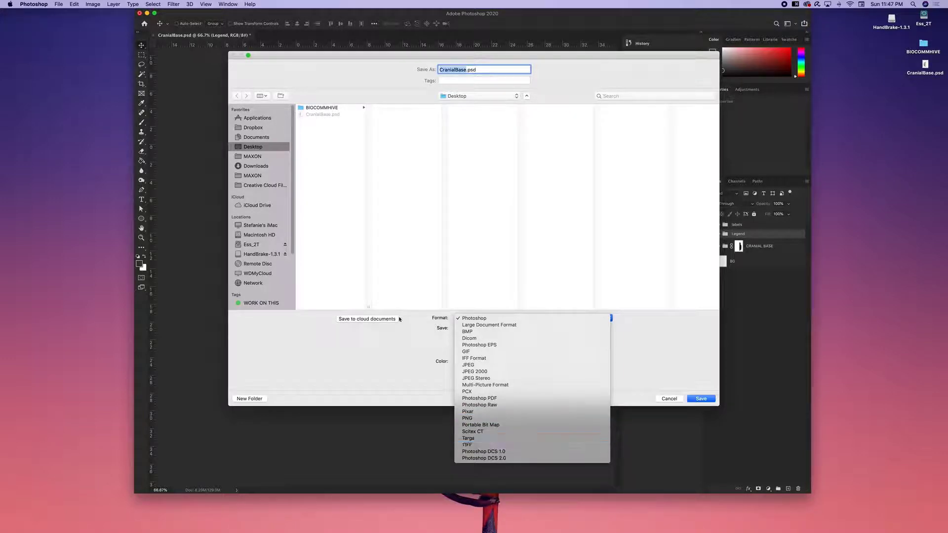
click(398, 258)
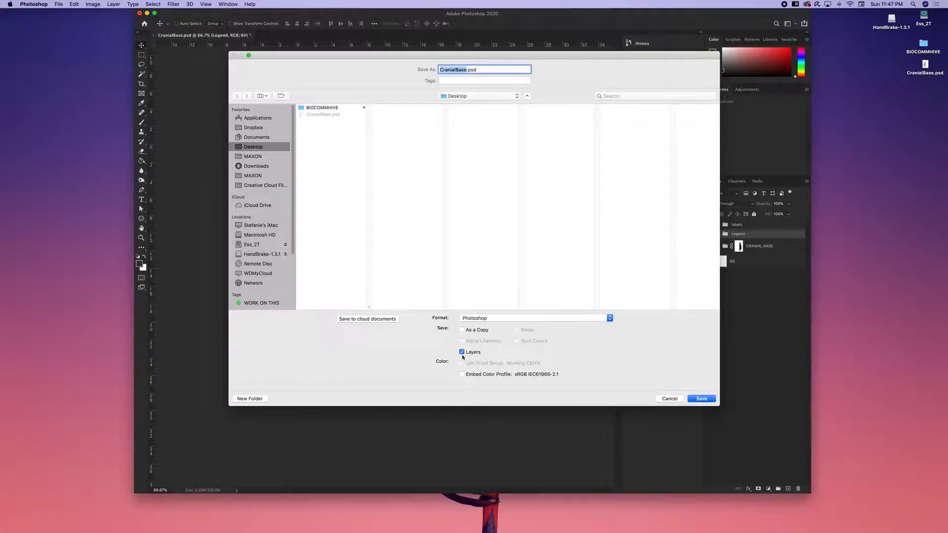
click(479, 320)
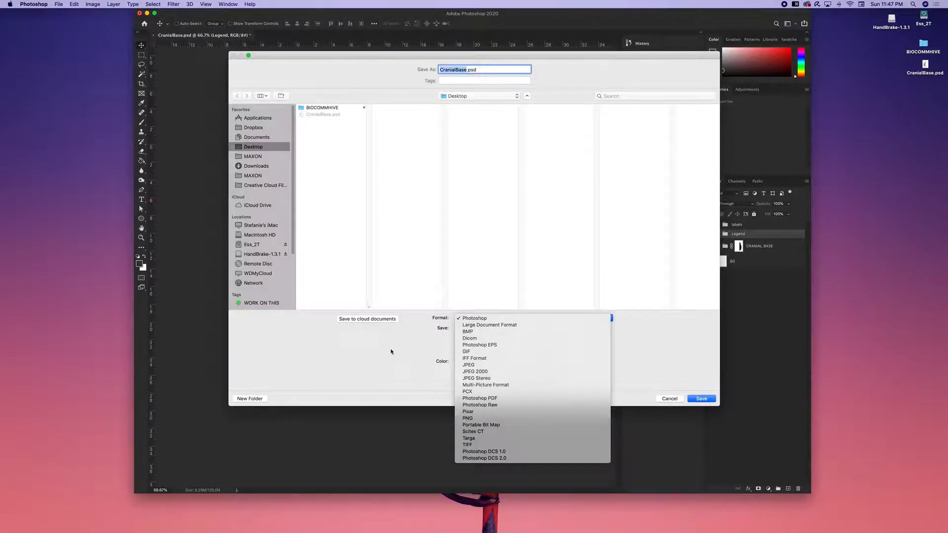
click(667, 409)
click(702, 399)
key(Return)
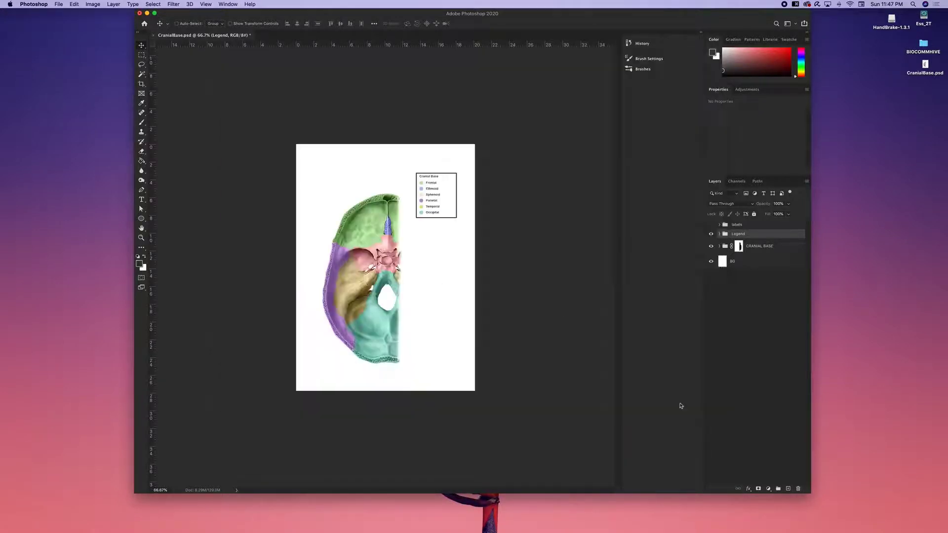
click(713, 264)
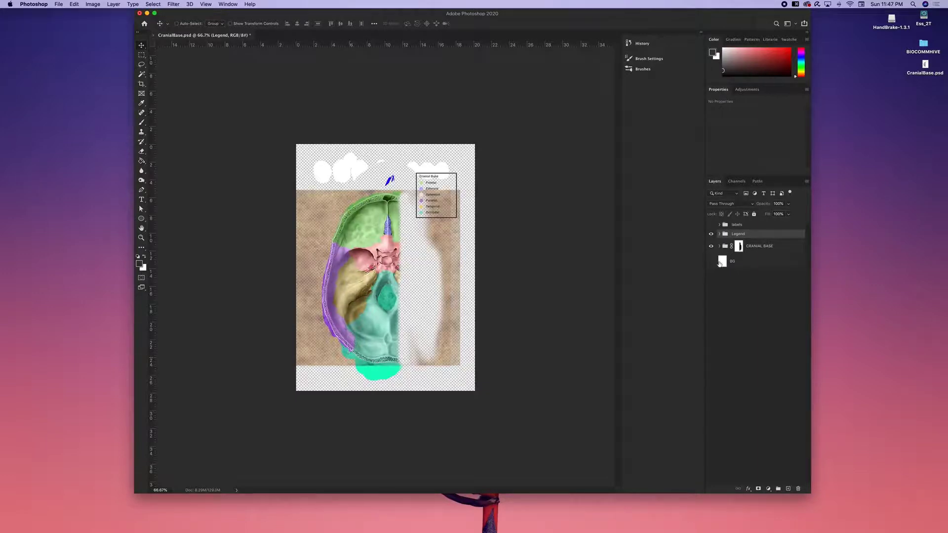
click(711, 265)
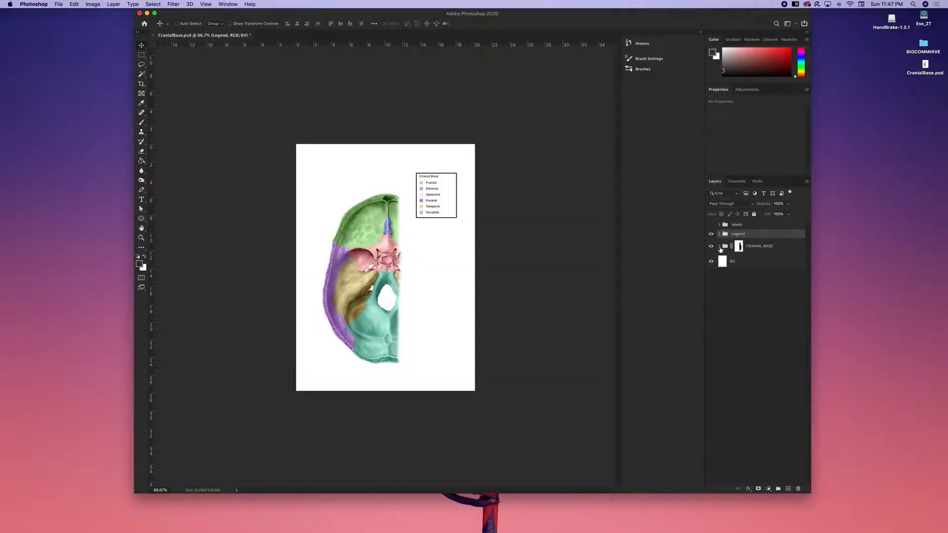
click(719, 246)
click(742, 307)
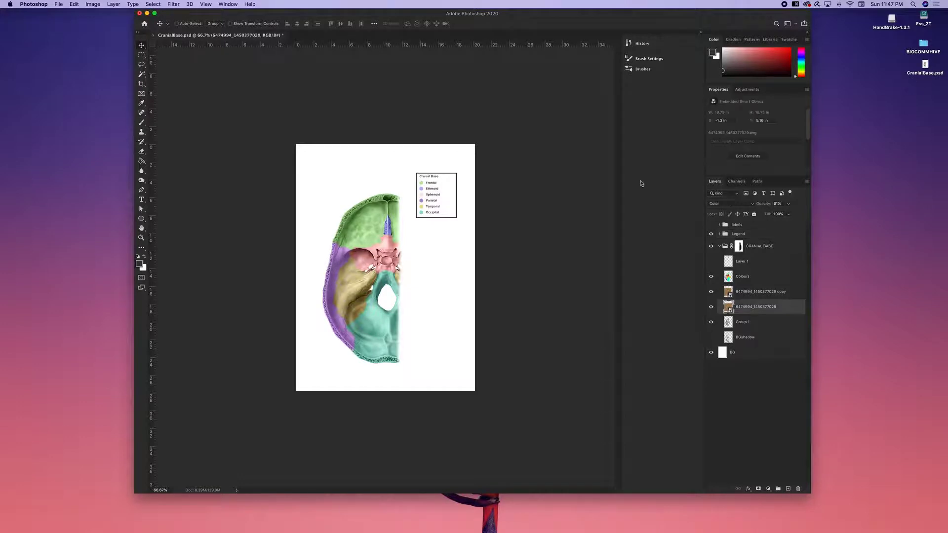
shift+click(752, 282)
right_click(752, 281)
click(770, 352)
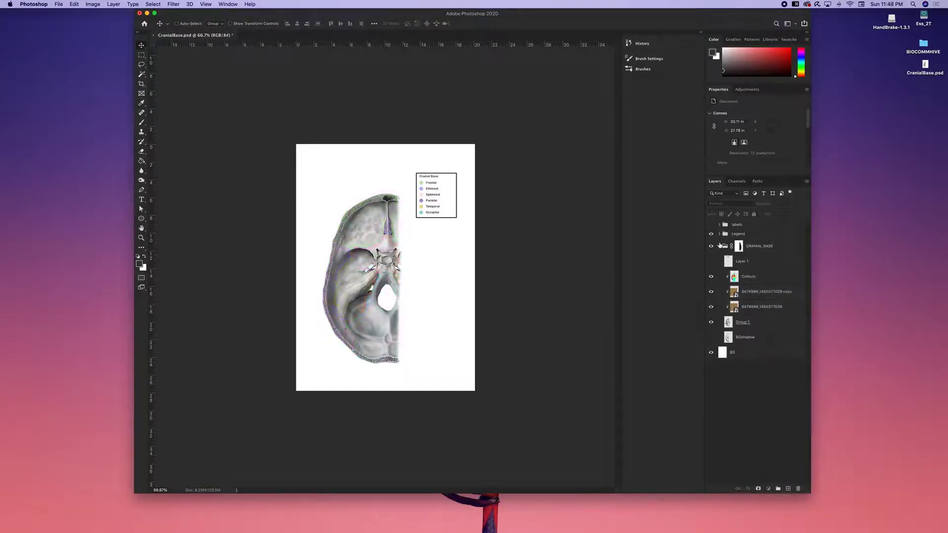
click(720, 245)
- Hide the white BG layer and save a transparent CranialBase.png to the desktop
click(711, 262)
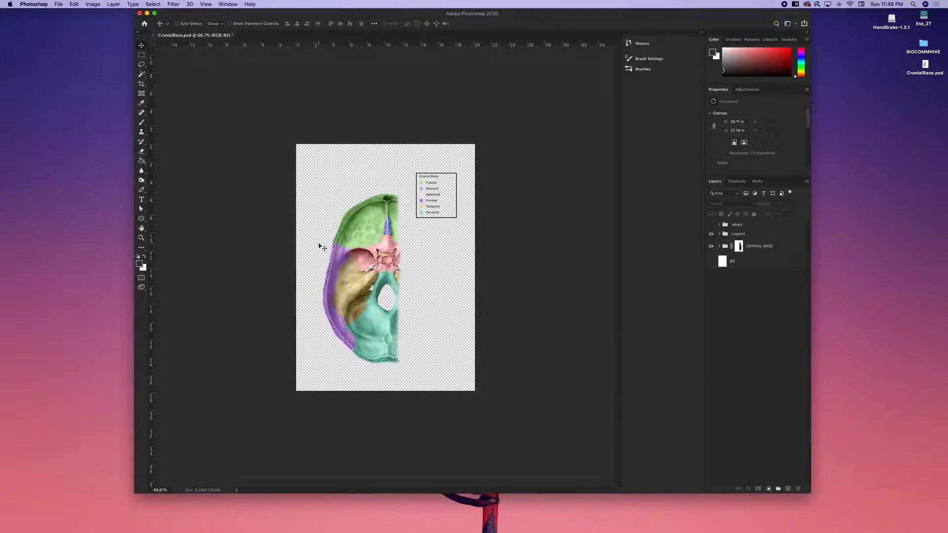
click(58, 4)
click(79, 90)
click(493, 318)
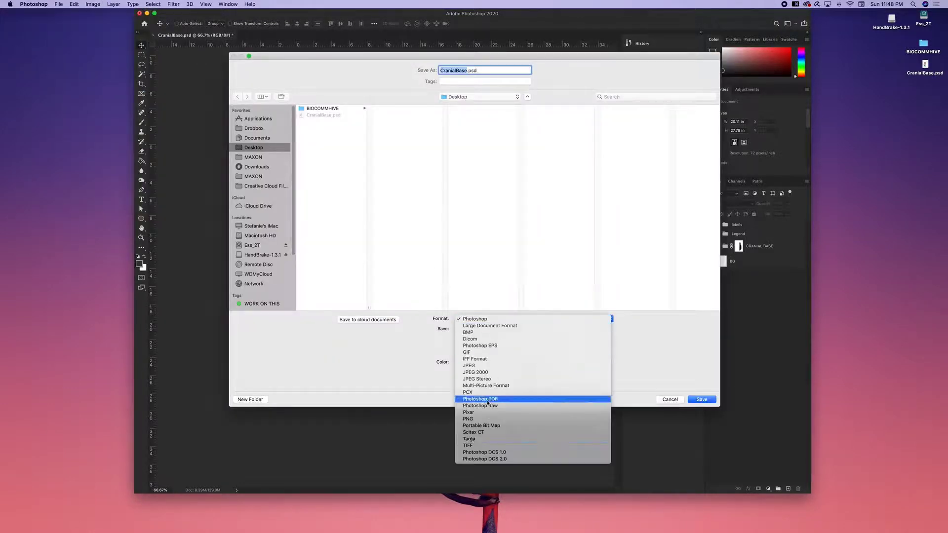
click(476, 456)
click(701, 399)
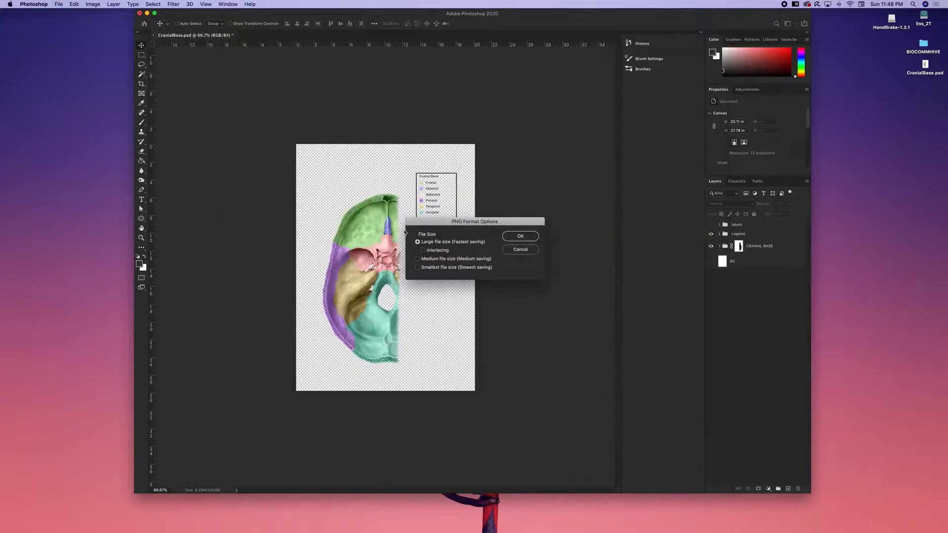
click(521, 236)
mouse_move(256, 523)
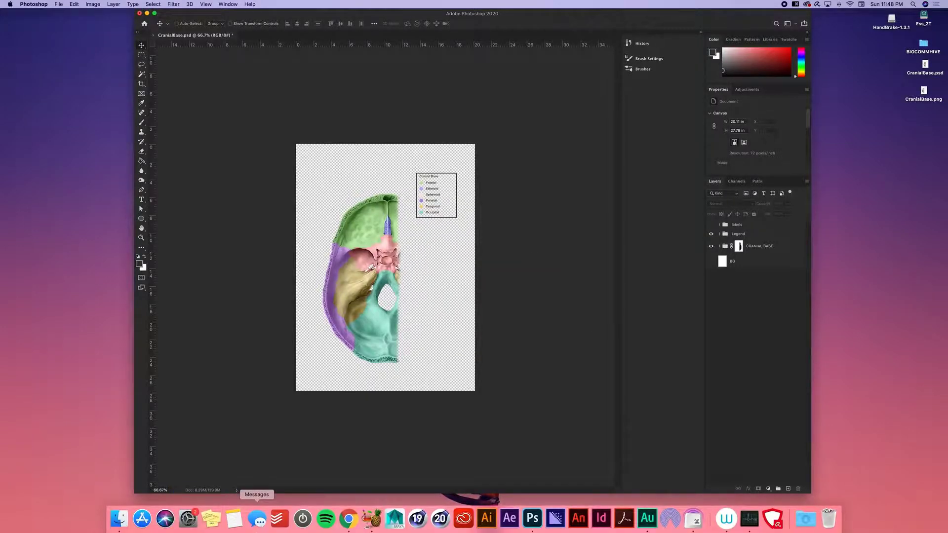
click(924, 93)
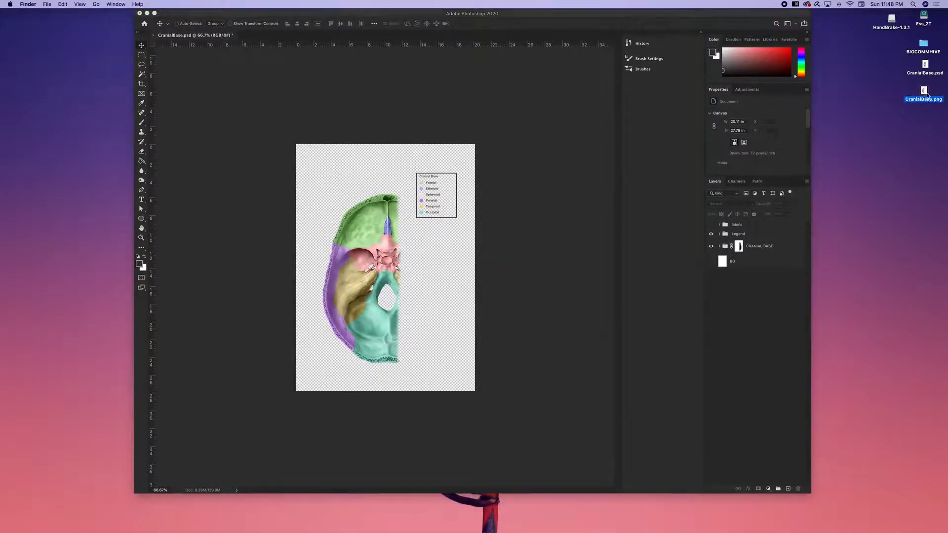
key(space)
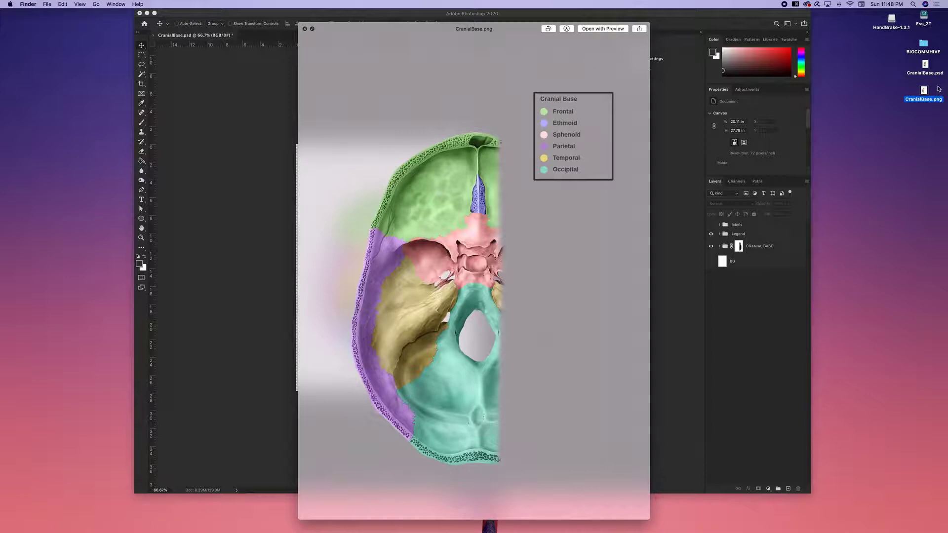
key(space)
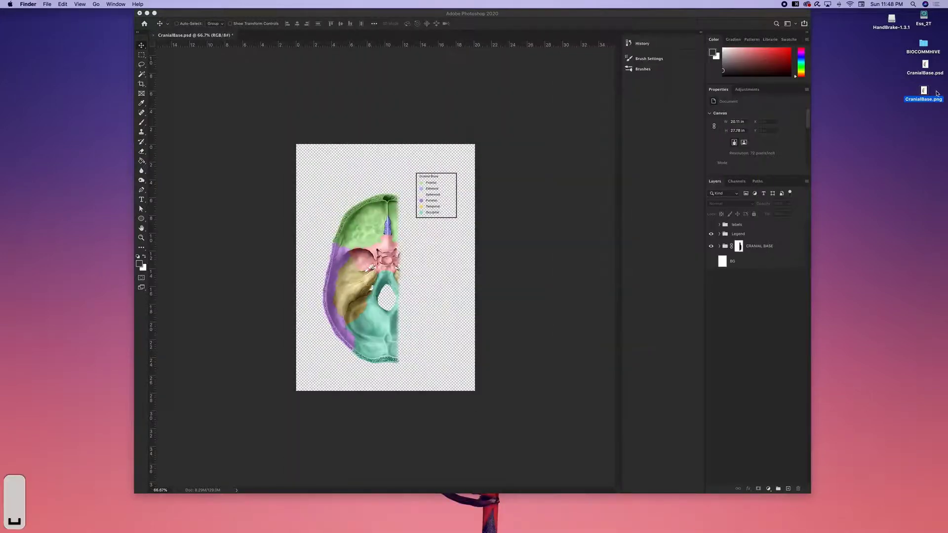